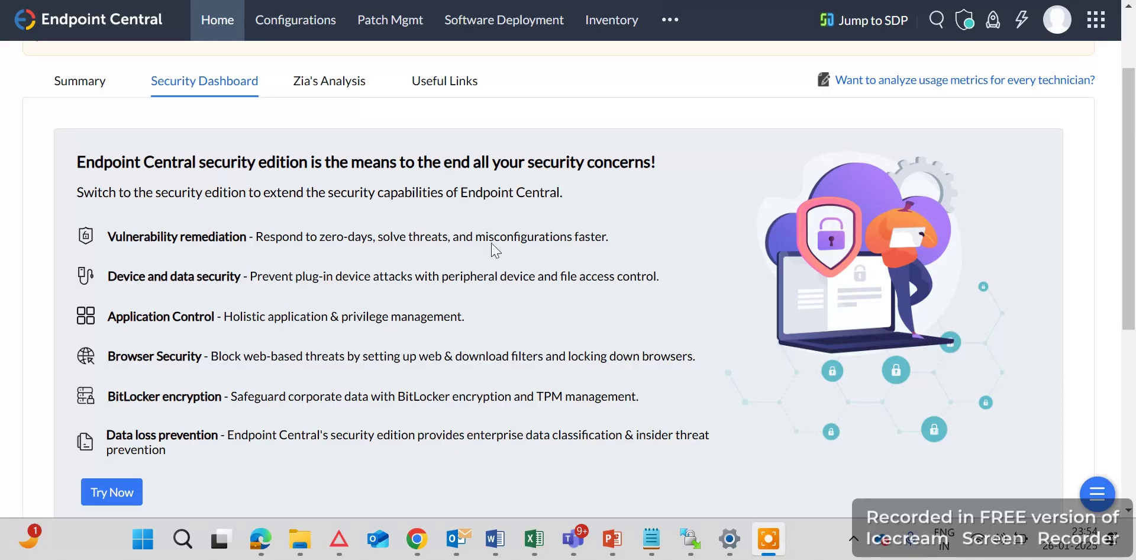
# Step: Go to Patch Mgmt > Deployment > Automate Patch Deployment and show the Automate Task platform choices
pyautogui.click(387, 23)
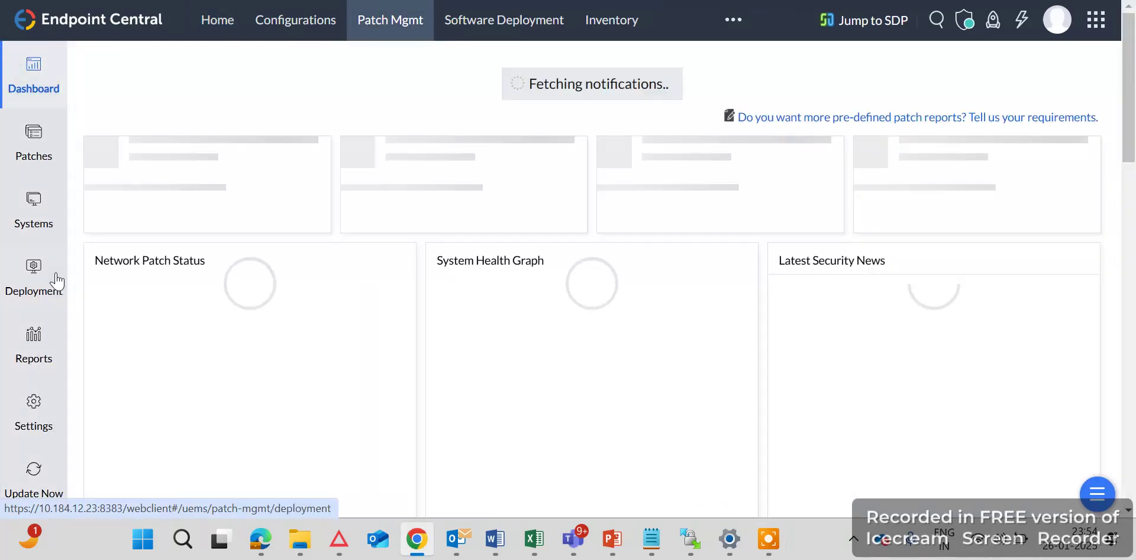
pyautogui.click(32, 287)
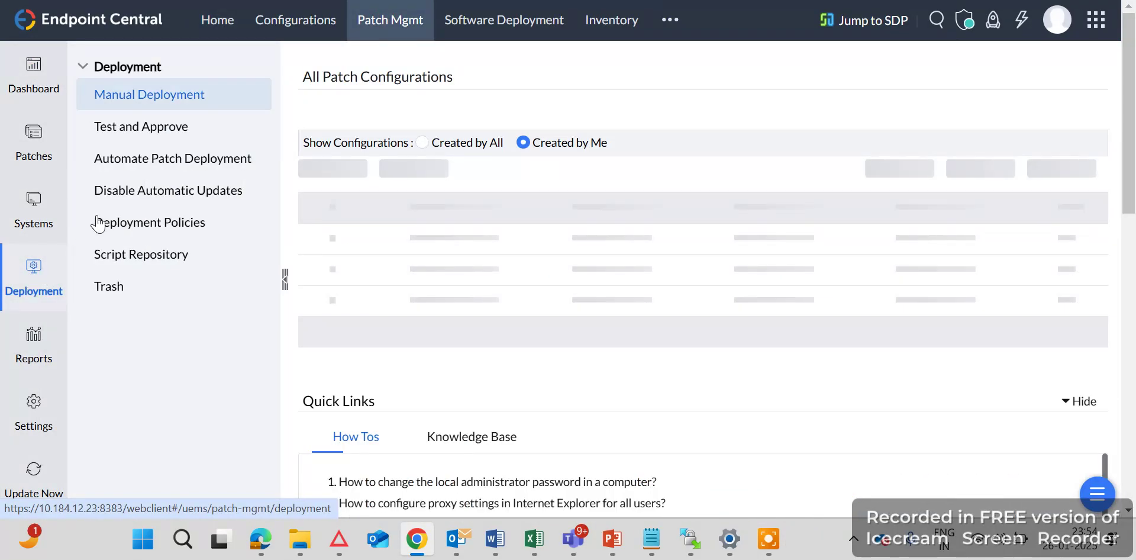
pyautogui.click(142, 162)
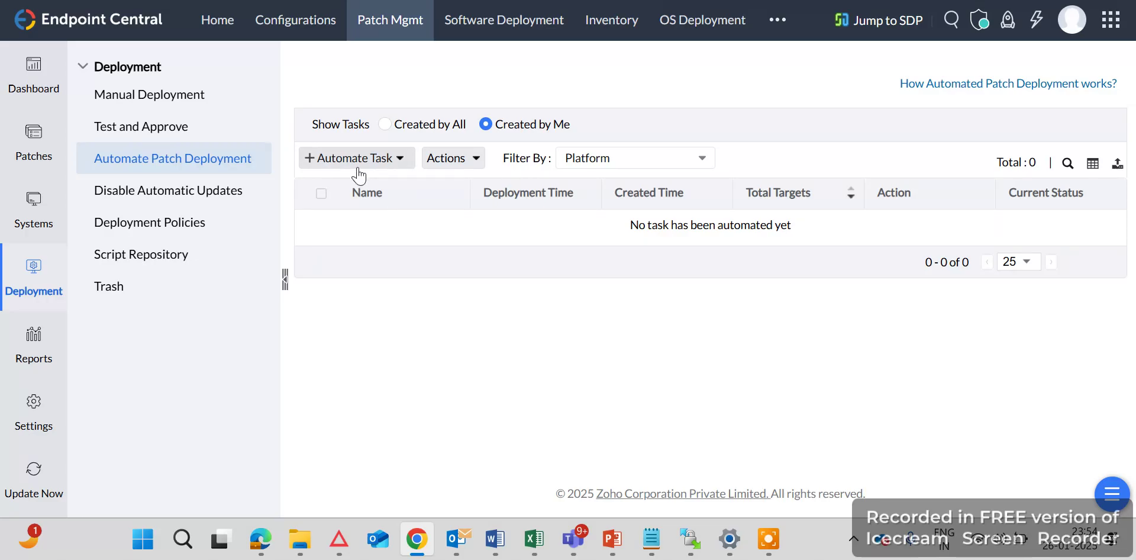
pyautogui.click(324, 163)
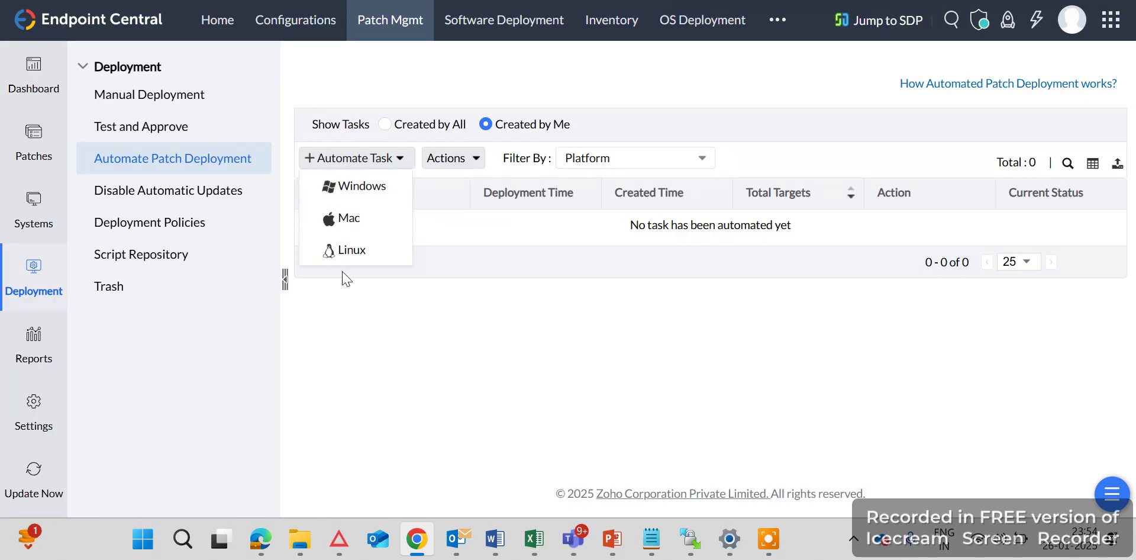
# Step: Start a Windows automated task with Critical, Important, Moderate security updates, Service Packs, Feature Packs and Rollups
pyautogui.click(363, 187)
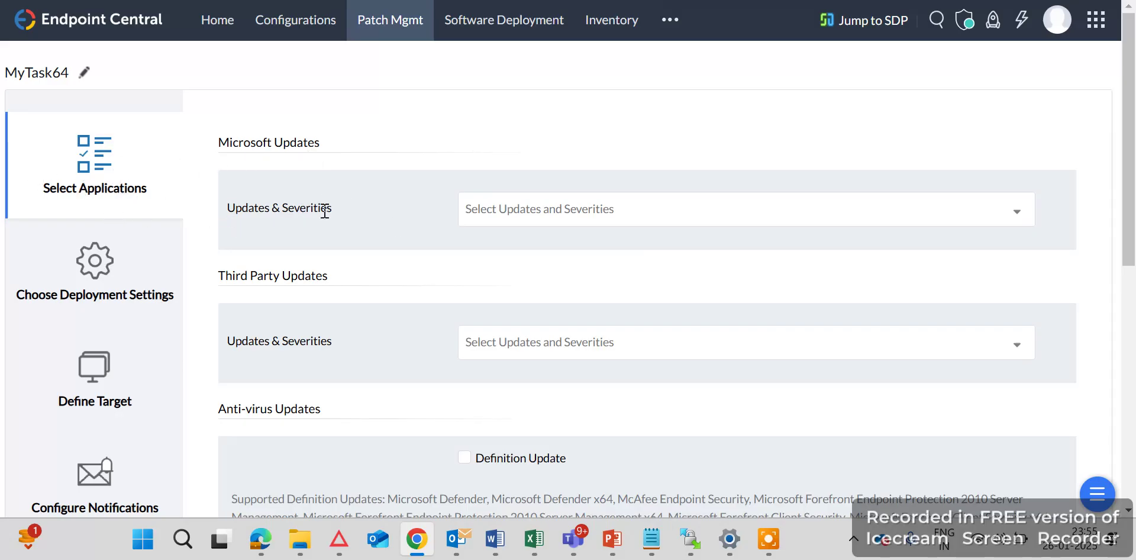
pyautogui.click(510, 203)
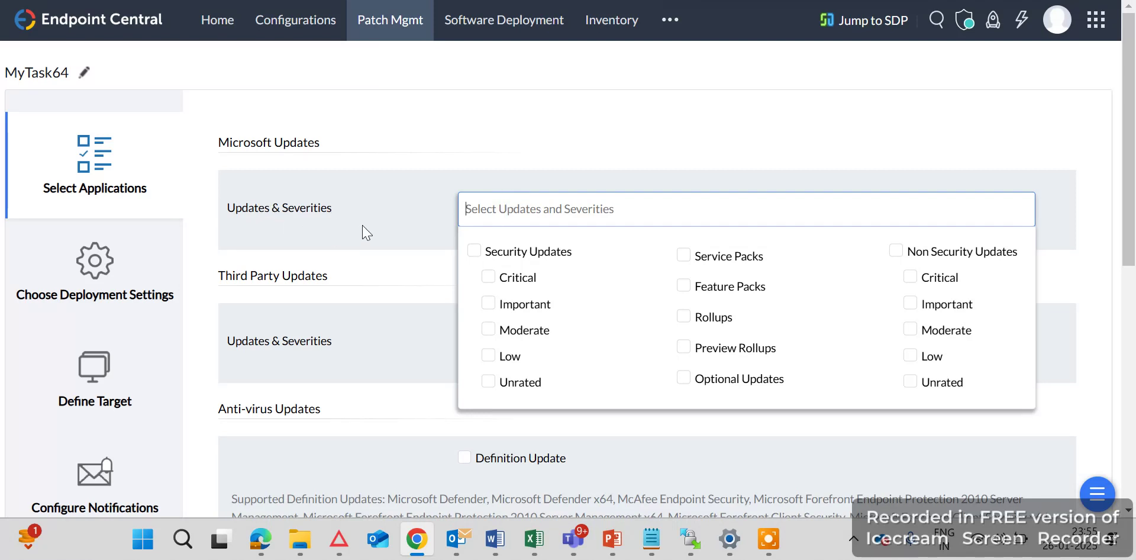
pyautogui.click(489, 277)
pyautogui.click(489, 303)
pyautogui.click(489, 330)
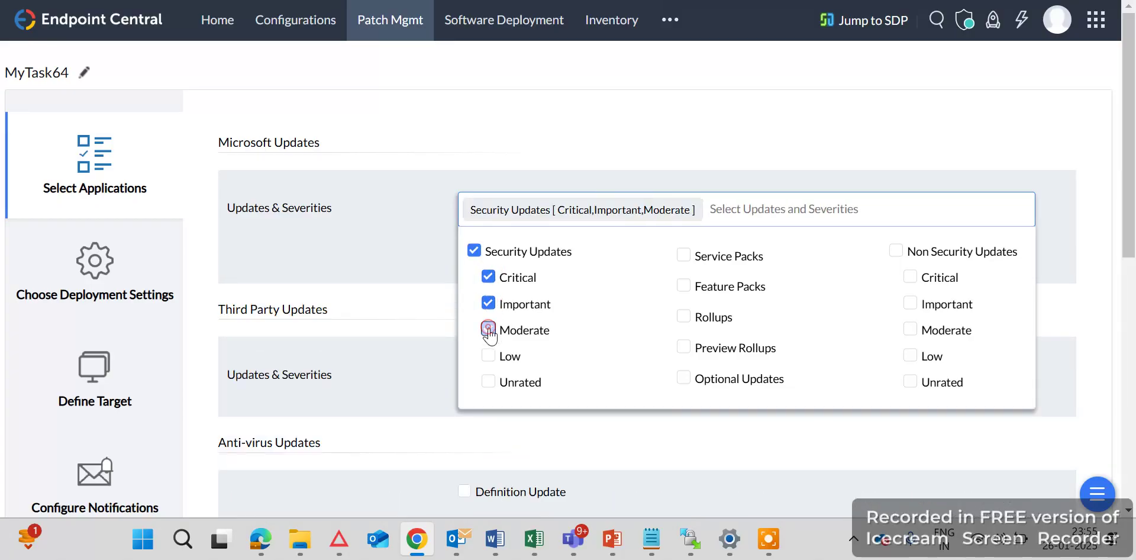
pyautogui.click(685, 256)
pyautogui.click(691, 277)
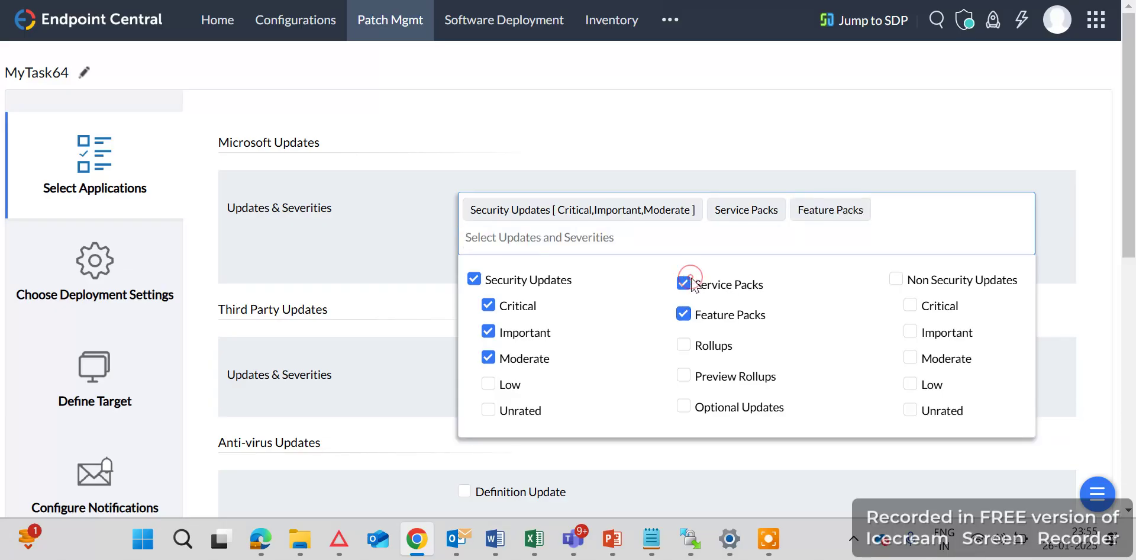
pyautogui.click(683, 347)
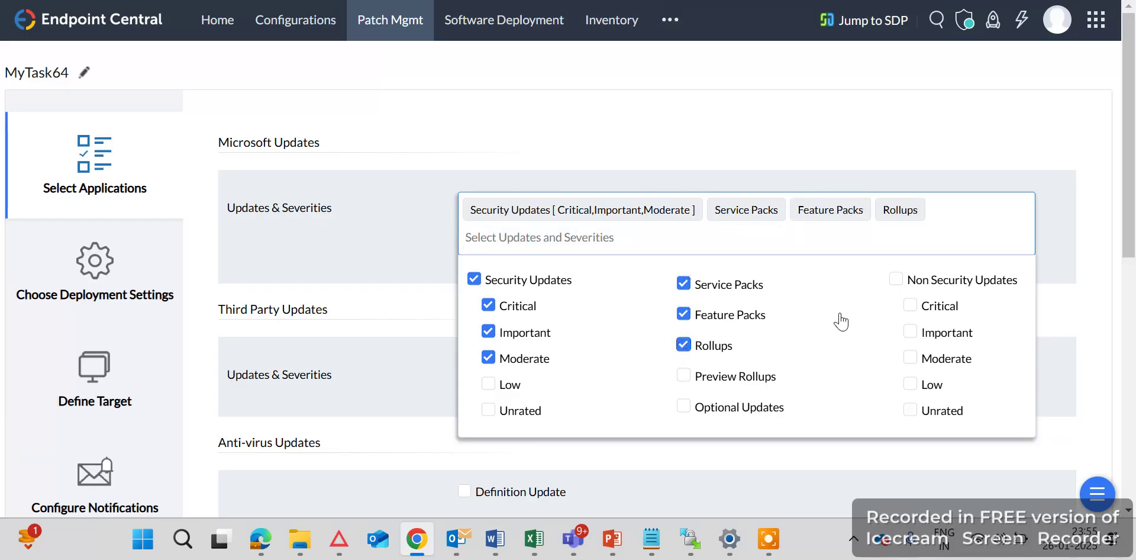
# Step: Add Non Security Updates except Unrated and Low, leaving third-party severities unselected
pyautogui.click(913, 280)
pyautogui.click(910, 410)
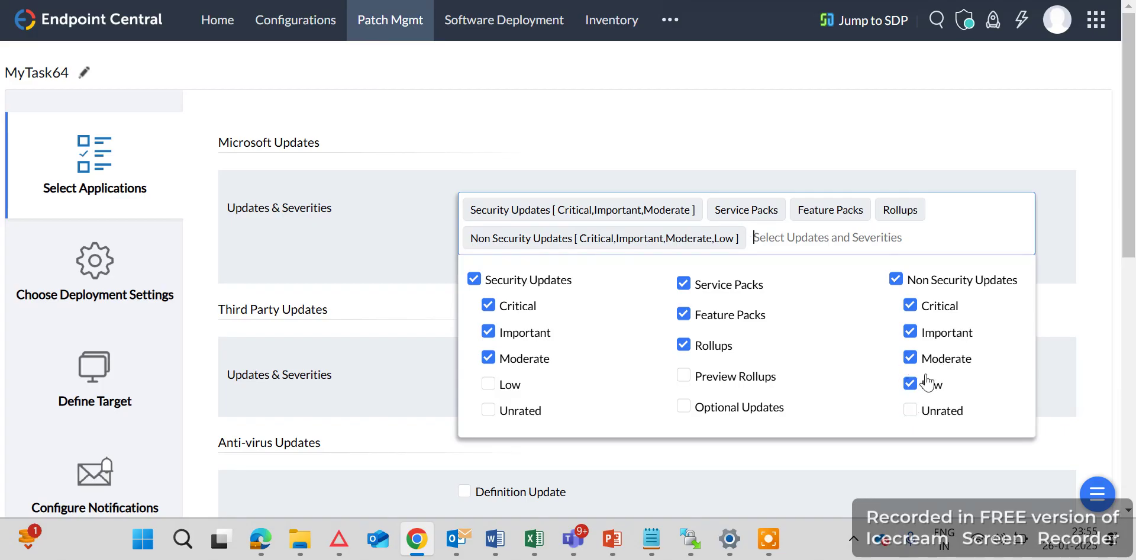
pyautogui.click(927, 382)
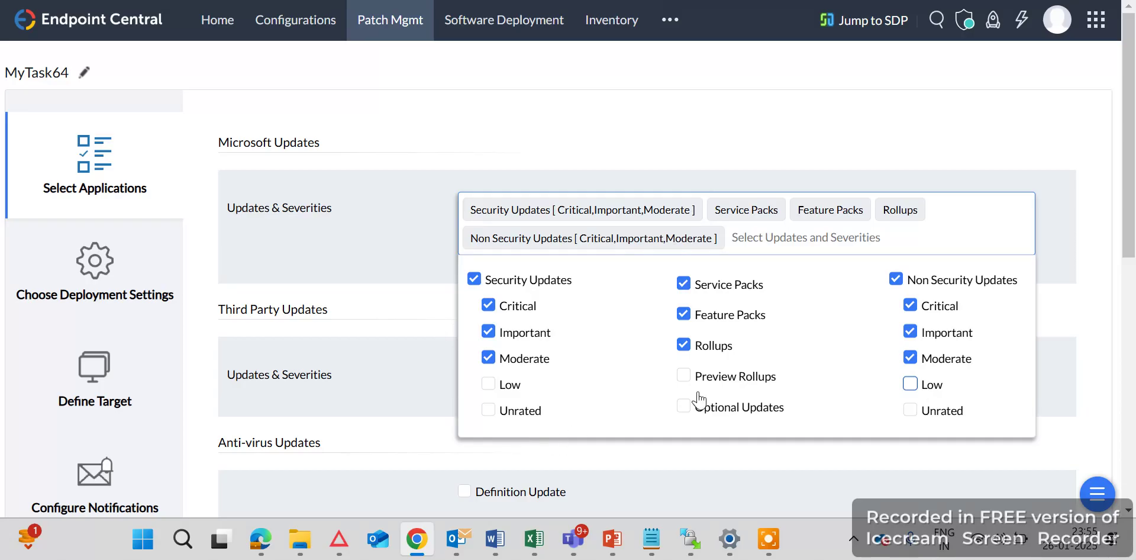
pyautogui.click(666, 148)
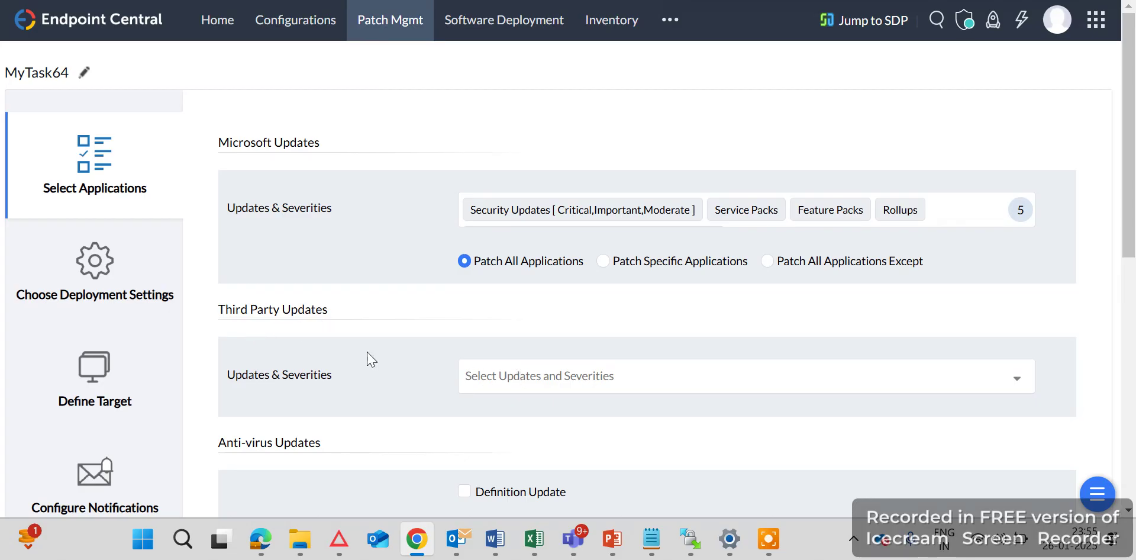
pyautogui.click(479, 372)
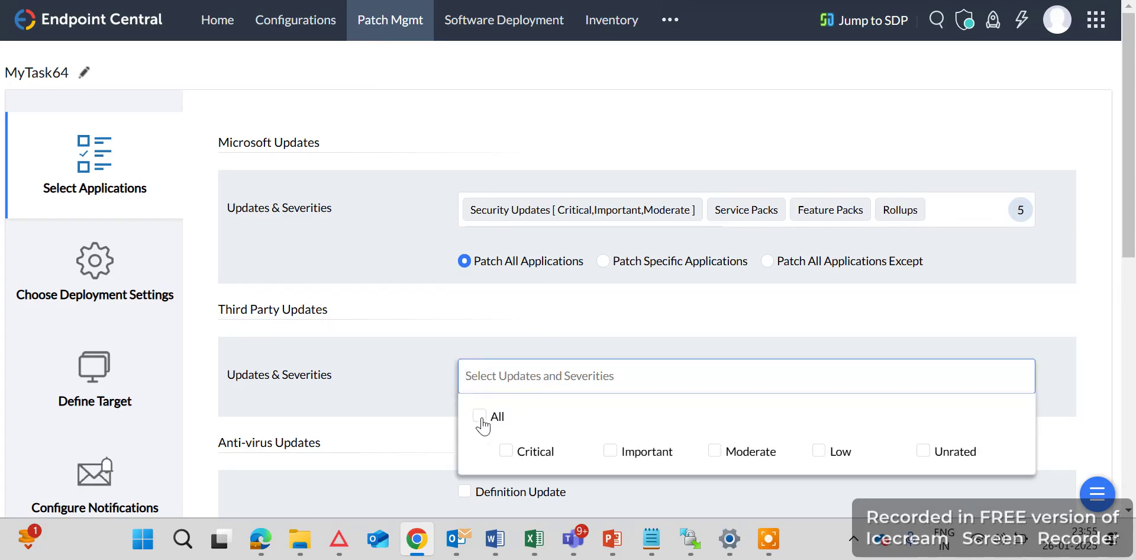
pyautogui.click(457, 122)
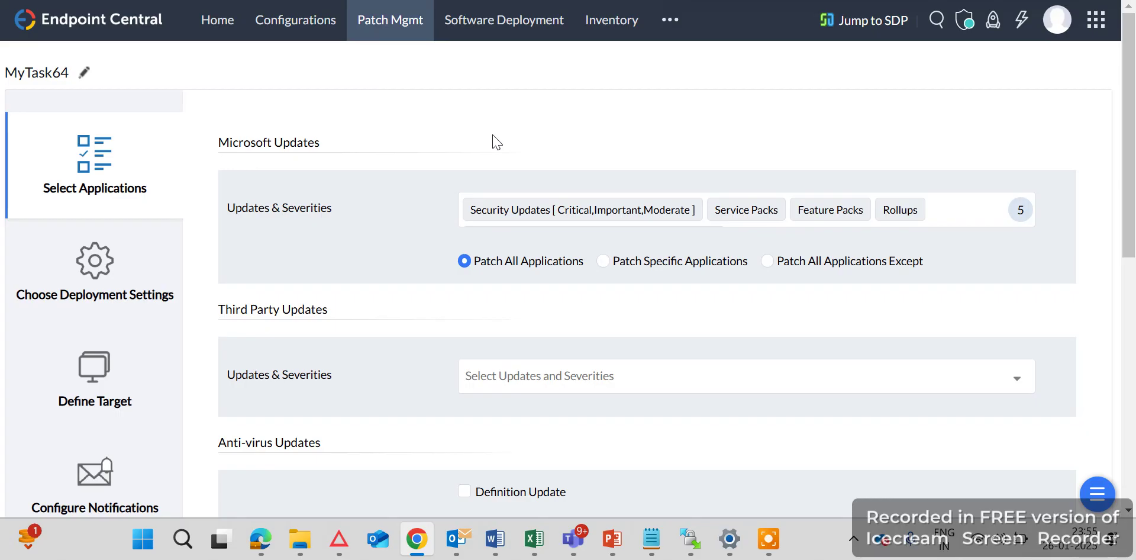
pyautogui.click(1133, 134)
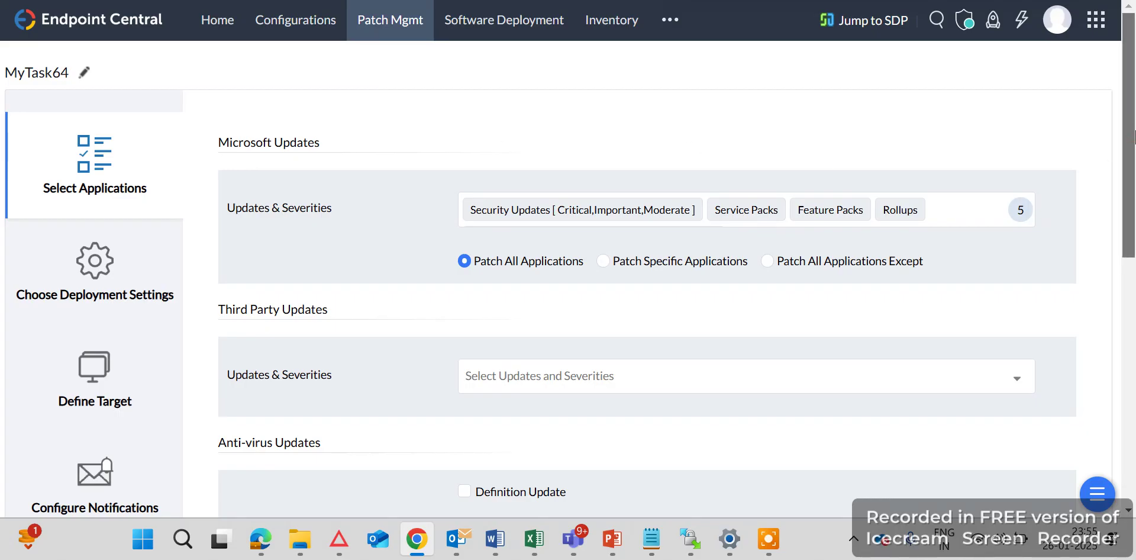
pyautogui.moveTo(1133, 137); pyautogui.dragTo(1130, 160)
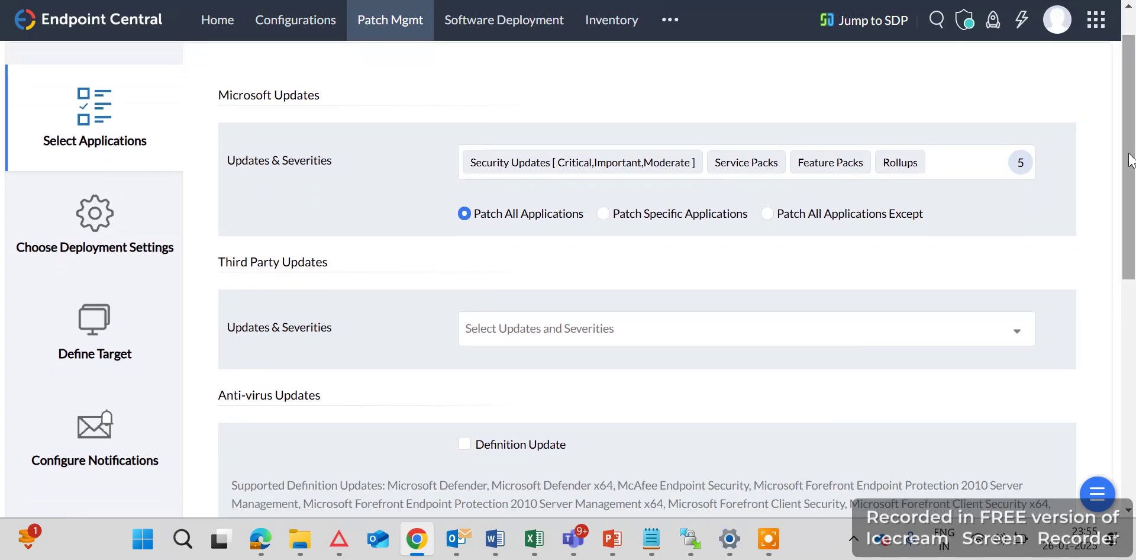
pyautogui.scroll(-1, 1133, 190)
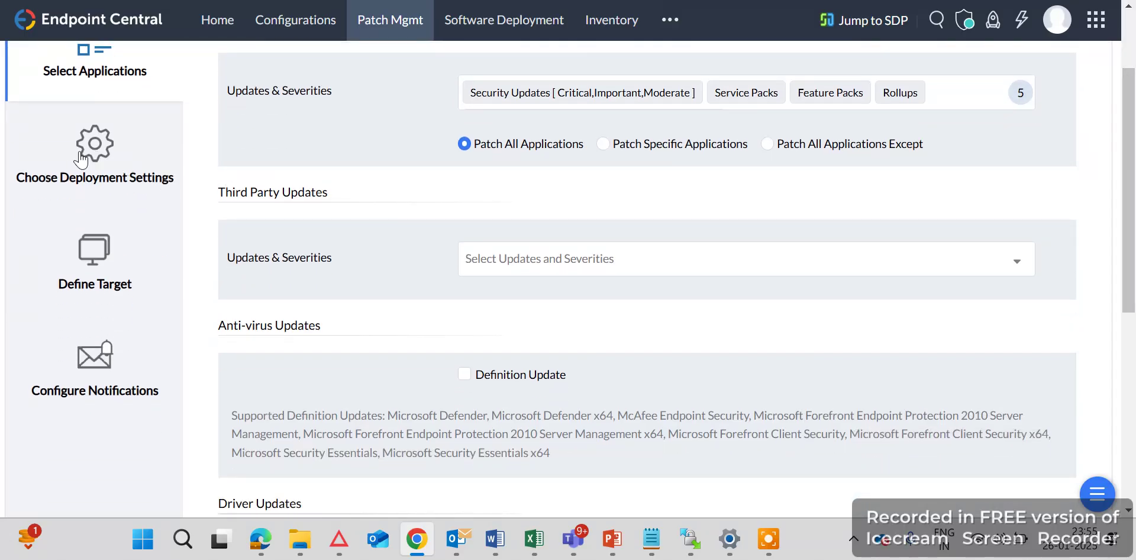
# Step: Apply the 'Deploy during business hours(Do not reboot)' policy in deployment settings and view its details
pyautogui.click(82, 159)
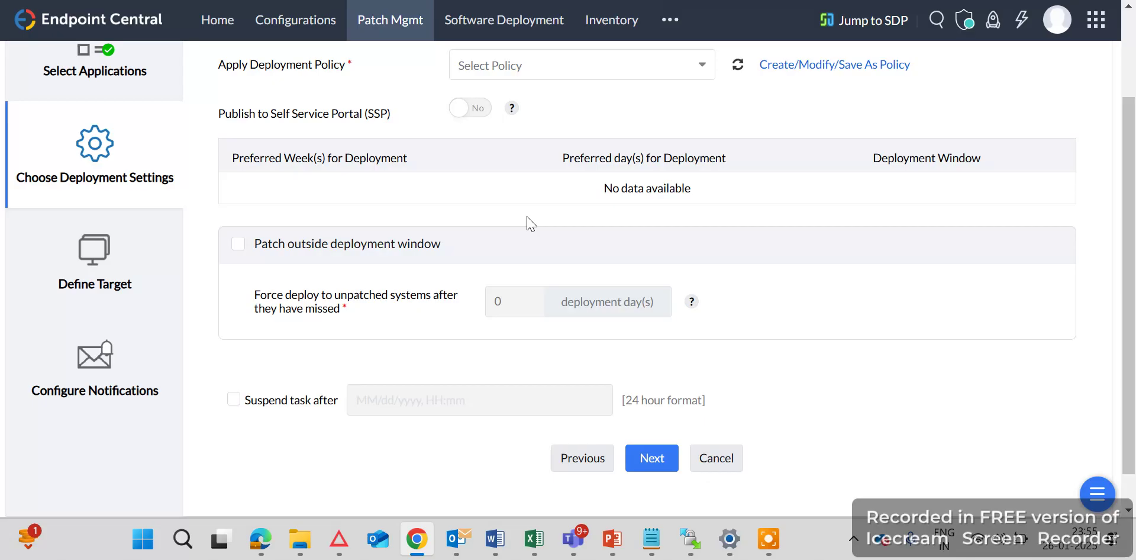
pyautogui.doubleClick(1121, 244)
pyautogui.moveTo(1124, 243); pyautogui.dragTo(1123, 106)
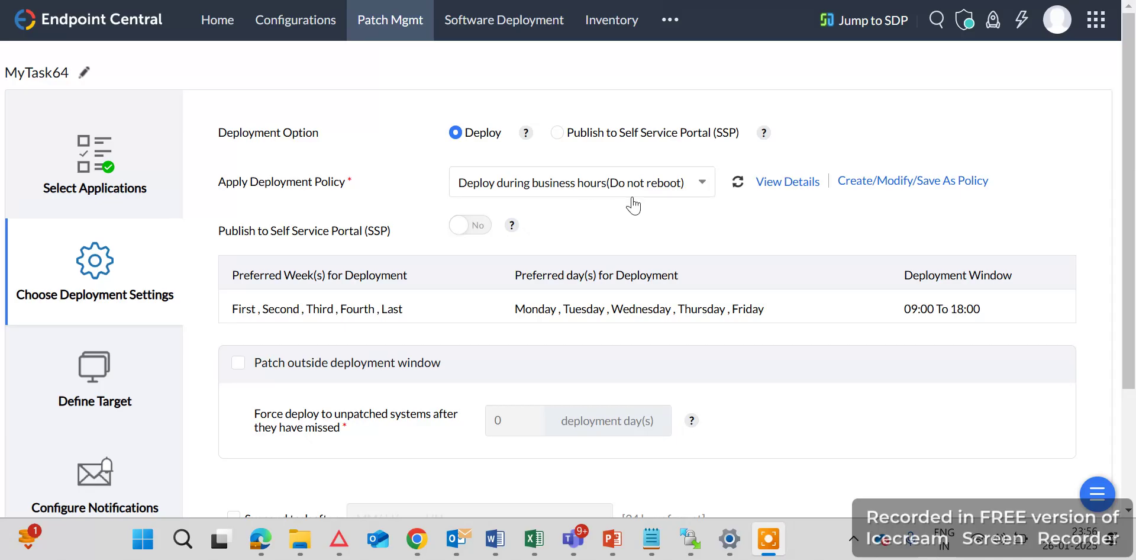
pyautogui.click(788, 183)
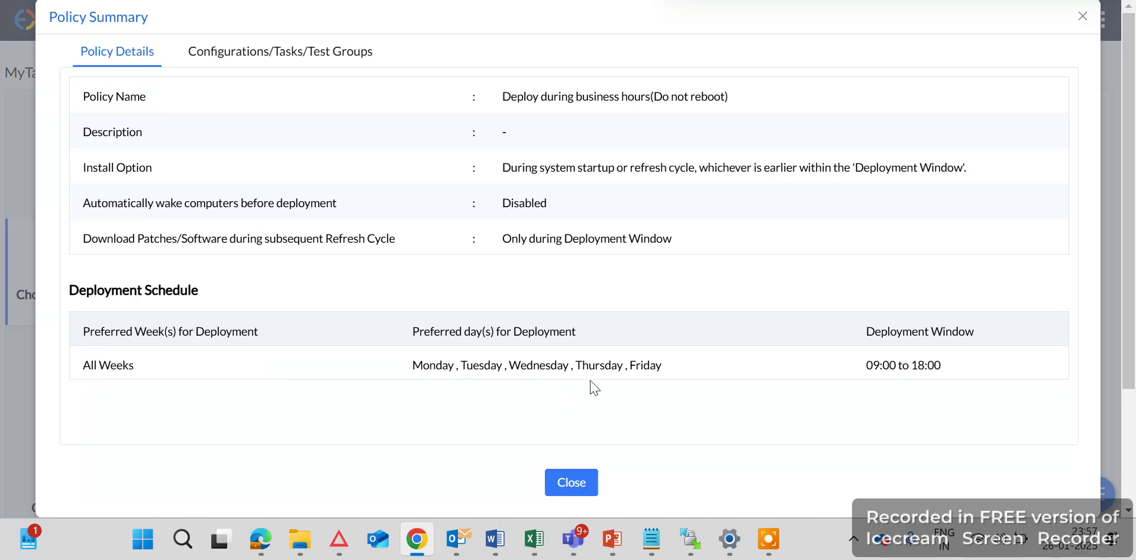
# Step: Check the policy's Monday–Friday, 09:00 to 18:00 deployment window, then close the summary
pyautogui.moveTo(668, 369); pyautogui.dragTo(417, 366)
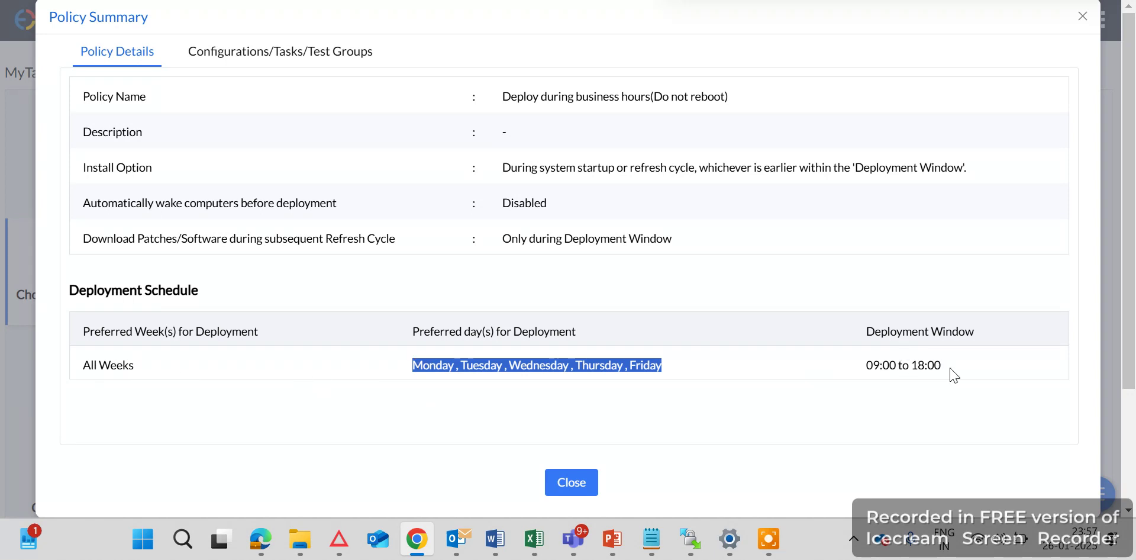
pyautogui.moveTo(954, 375); pyautogui.dragTo(882, 371)
pyautogui.click(811, 395)
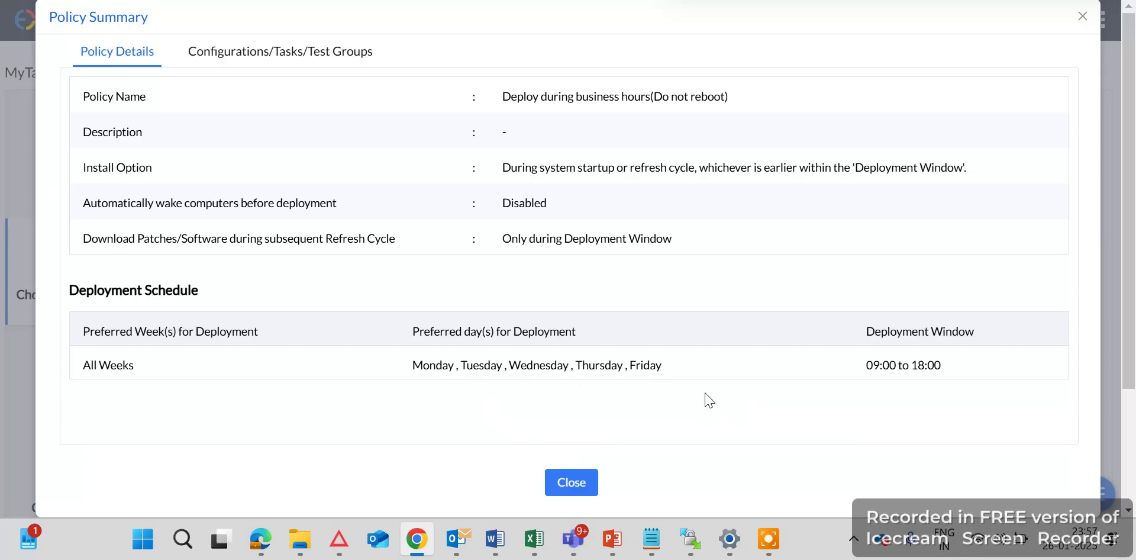
pyautogui.click(573, 485)
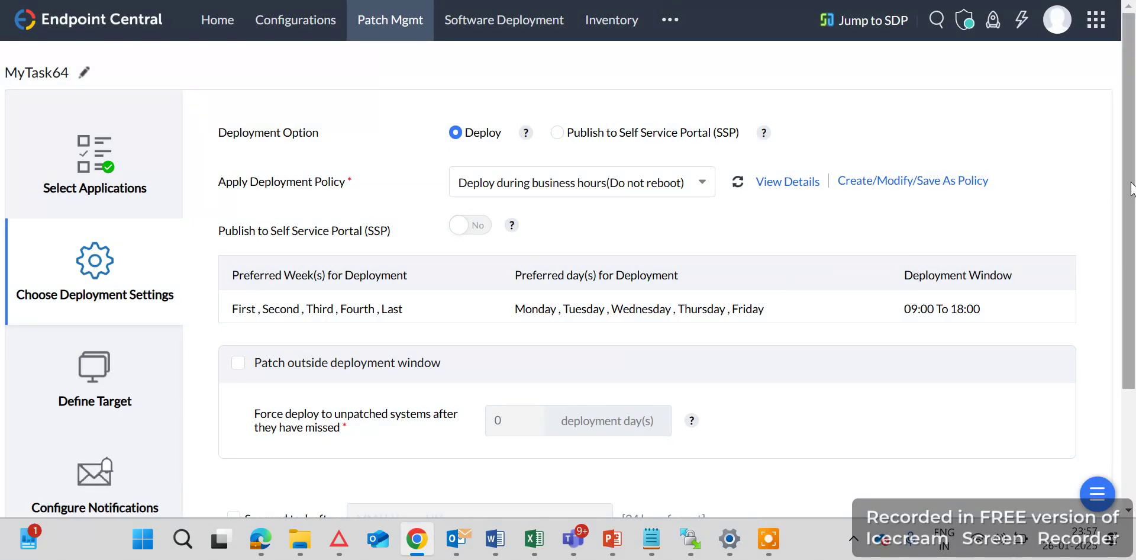
pyautogui.moveTo(1132, 188)
pyautogui.mouseDown()
pyautogui.moveTo(1131, 212)
pyautogui.moveTo(1125, 178)
pyautogui.mouseUp()
pyautogui.scroll(-1, 1124, 189)
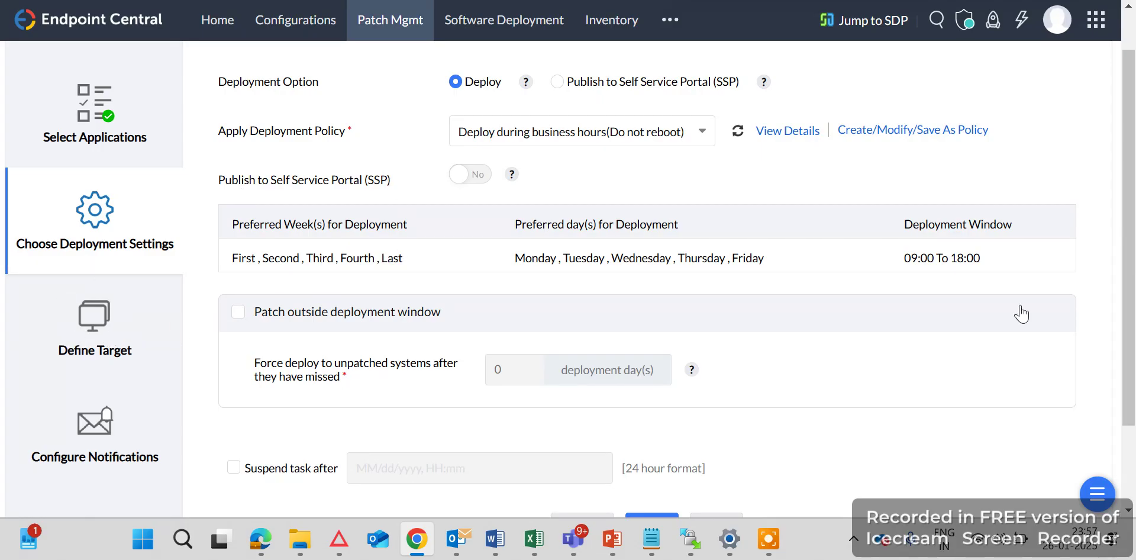
pyautogui.scroll(-3, 1127, 222)
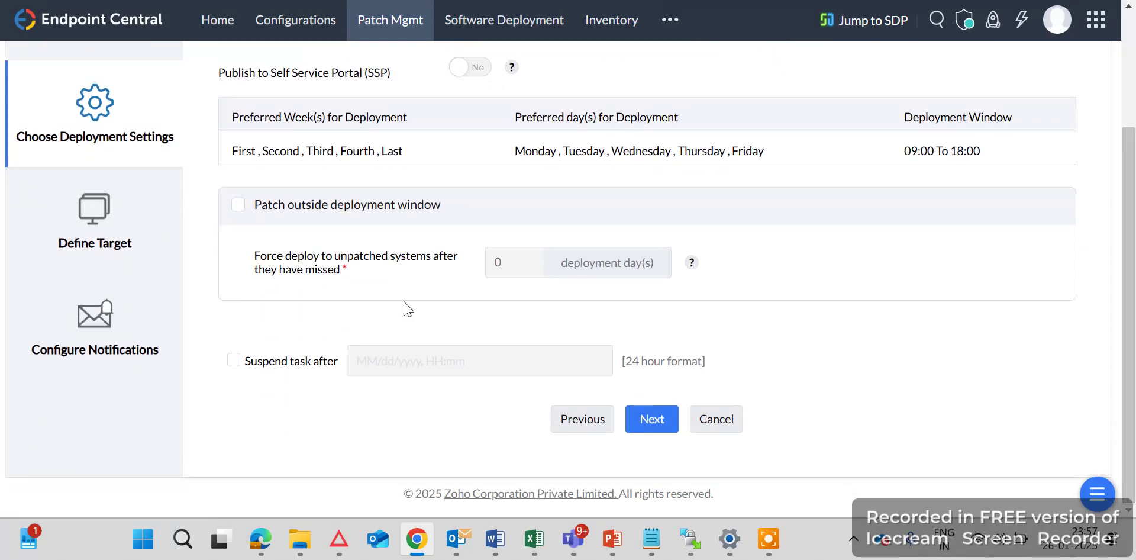
# Step: On the Define Target step, set WORKGROUP as Target 1's remote office/domain
pyautogui.click(83, 215)
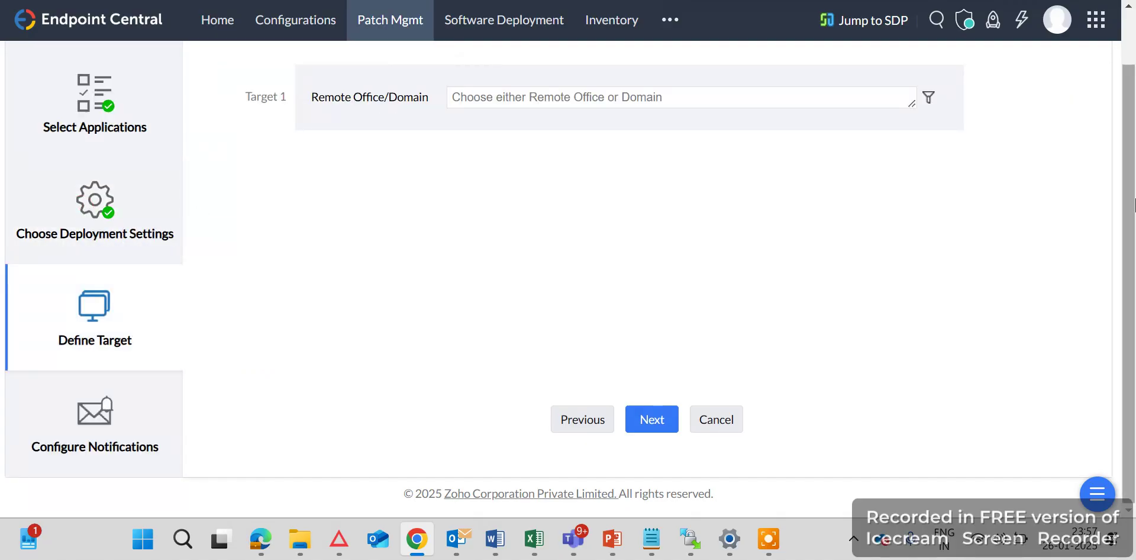
pyautogui.scroll(1, 1135, 204)
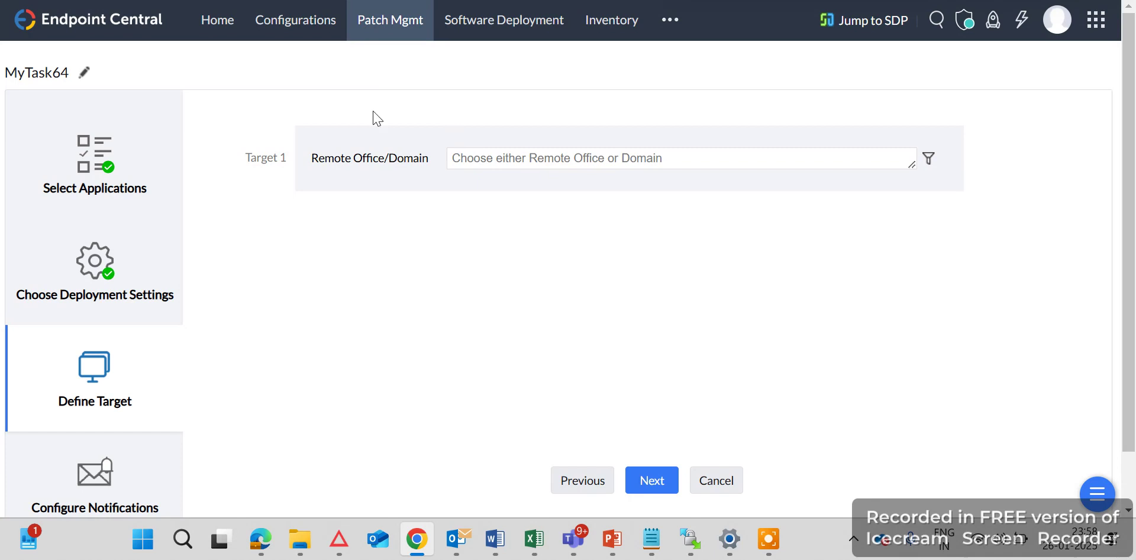
pyautogui.click(468, 163)
pyautogui.click(445, 77)
pyautogui.click(731, 155)
pyautogui.click(591, 95)
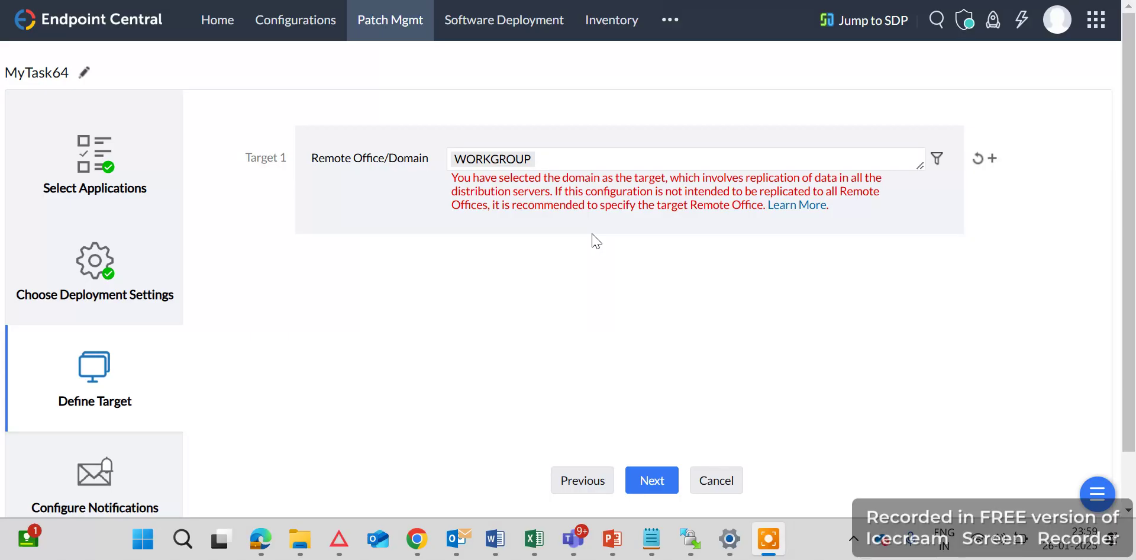
# Step: Filter Target 1 by Operating System, ticking Windows Server 2003, 2008, 2008 R2, 2012, 2012 R2 and 2016
pyautogui.click(938, 158)
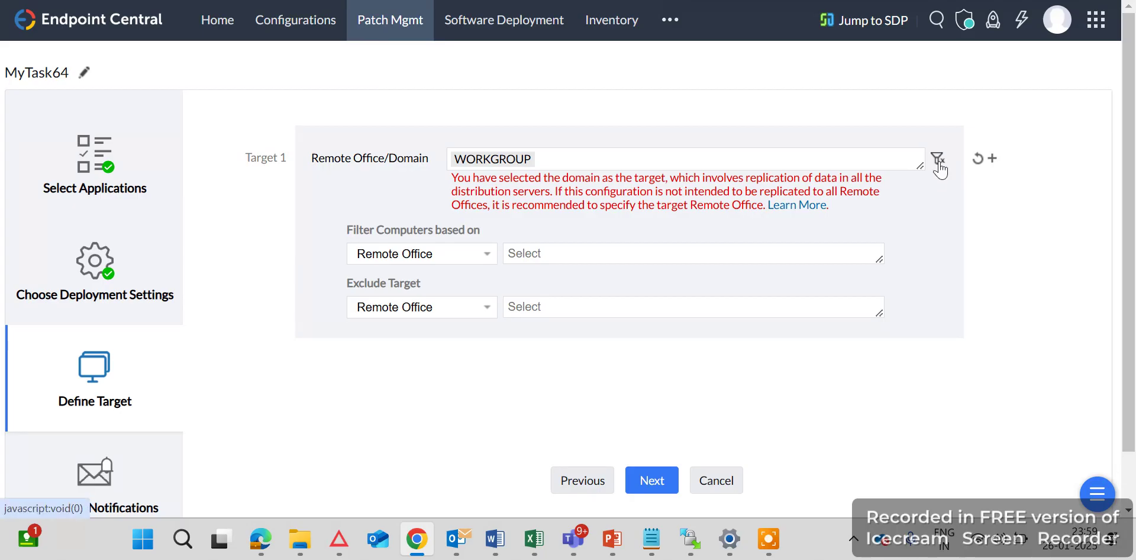
pyautogui.click(416, 253)
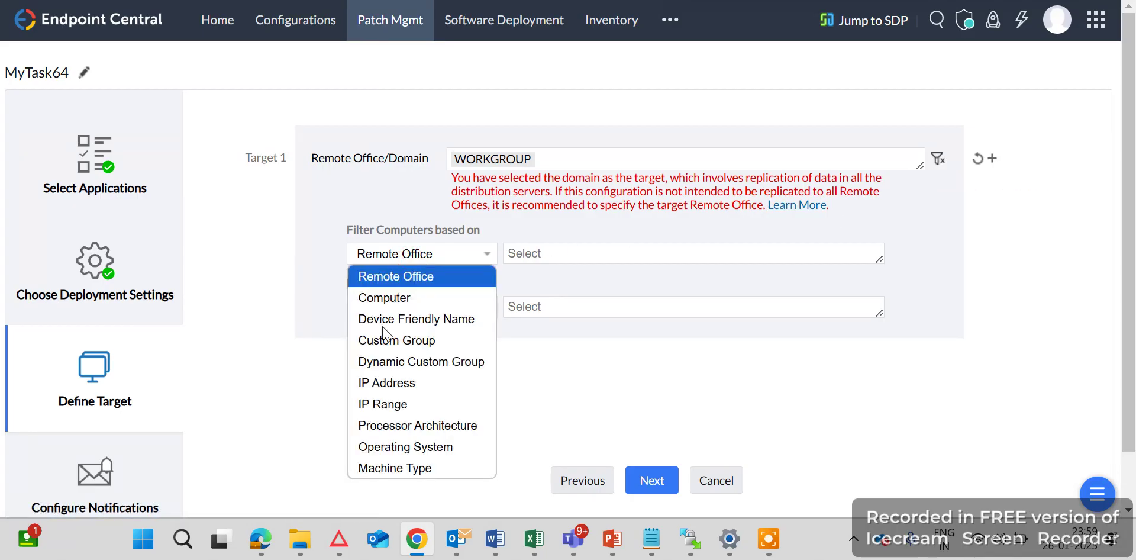
pyautogui.click(386, 448)
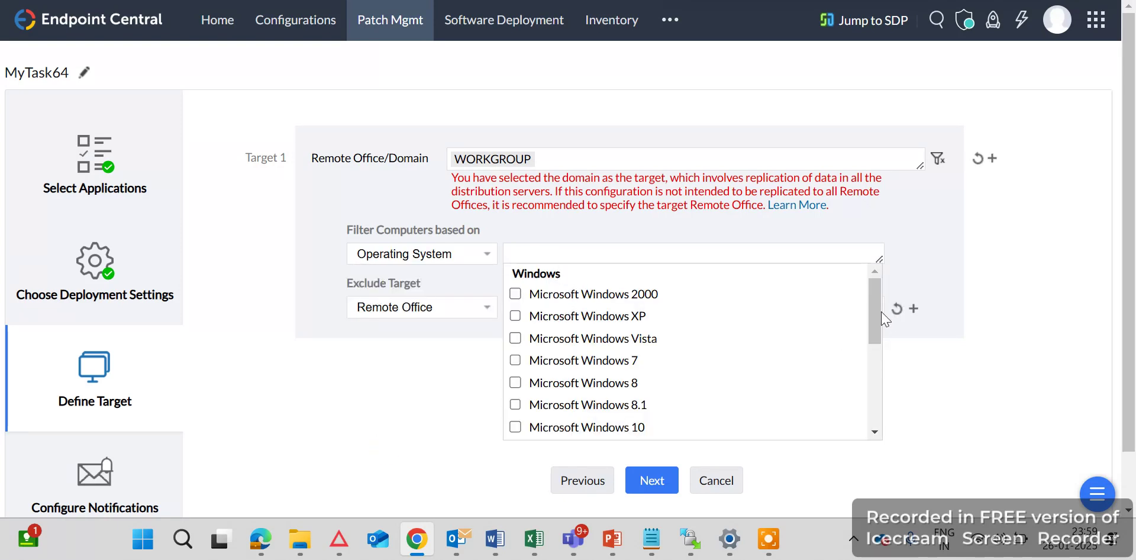
pyautogui.moveTo(878, 319); pyautogui.dragTo(876, 391)
pyautogui.click(516, 296)
pyautogui.click(515, 318)
pyautogui.click(516, 341)
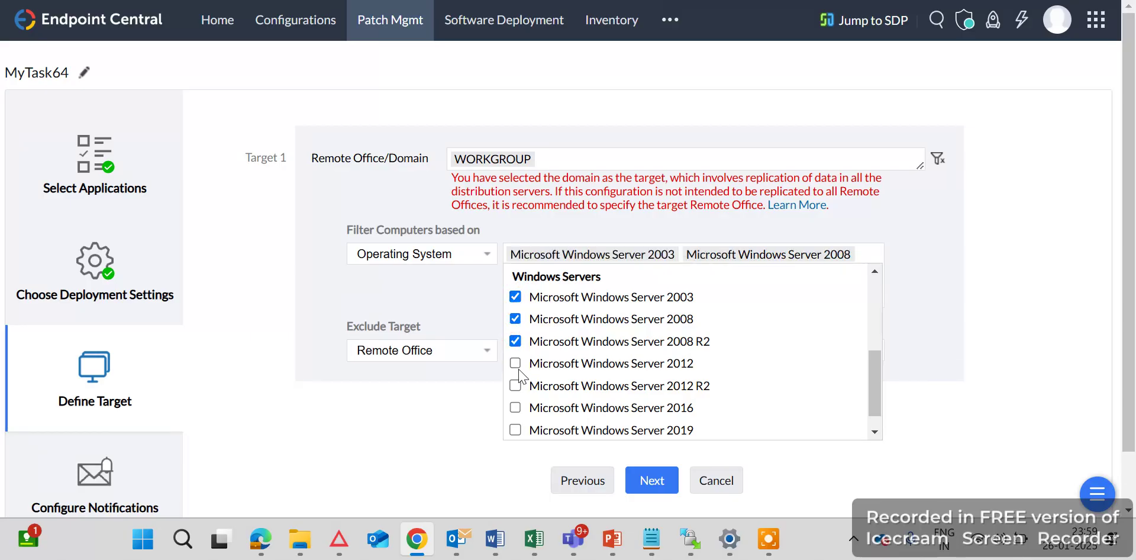
pyautogui.click(515, 363)
pyautogui.click(516, 386)
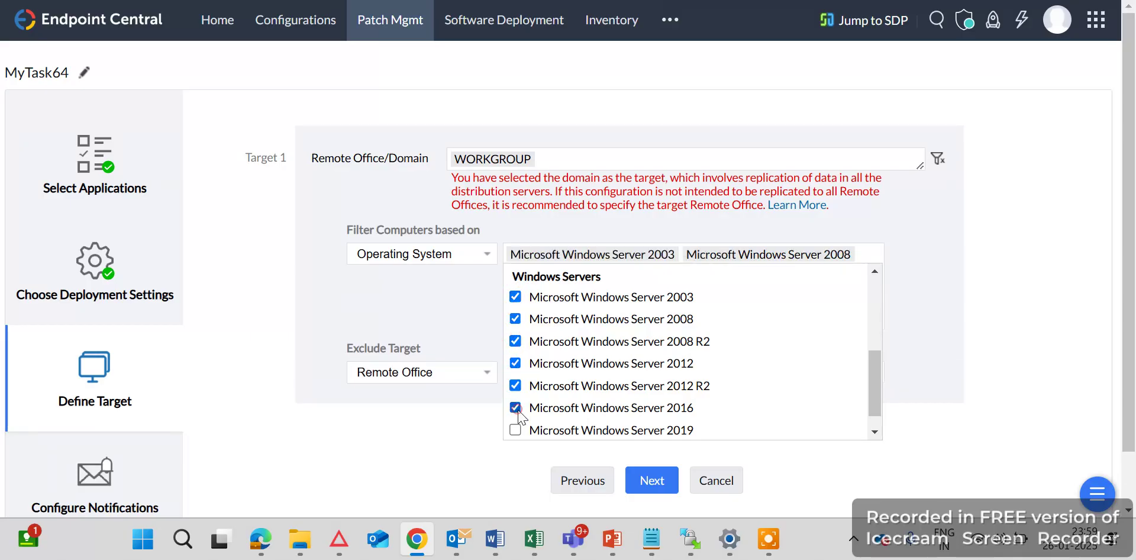